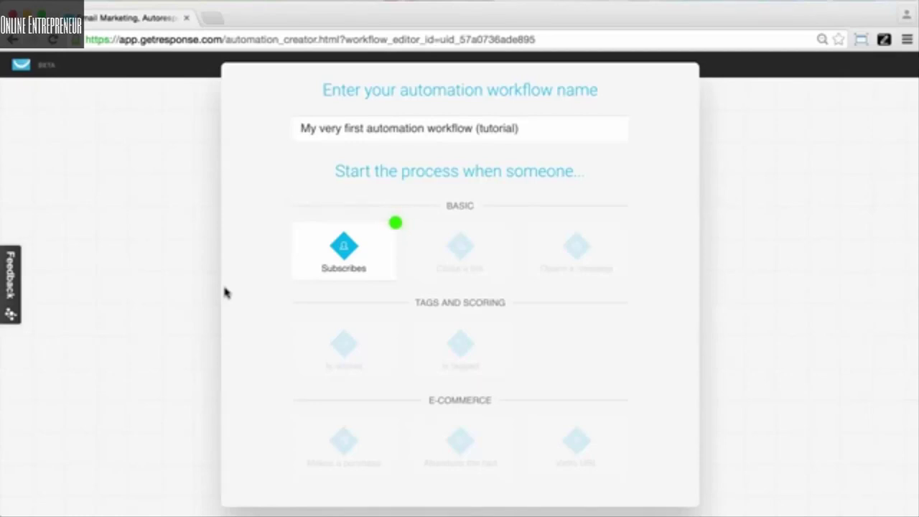
- Start the workflow when someone subscribes, and add a Send message action linked to the subscription condition's positive output
click(341, 263)
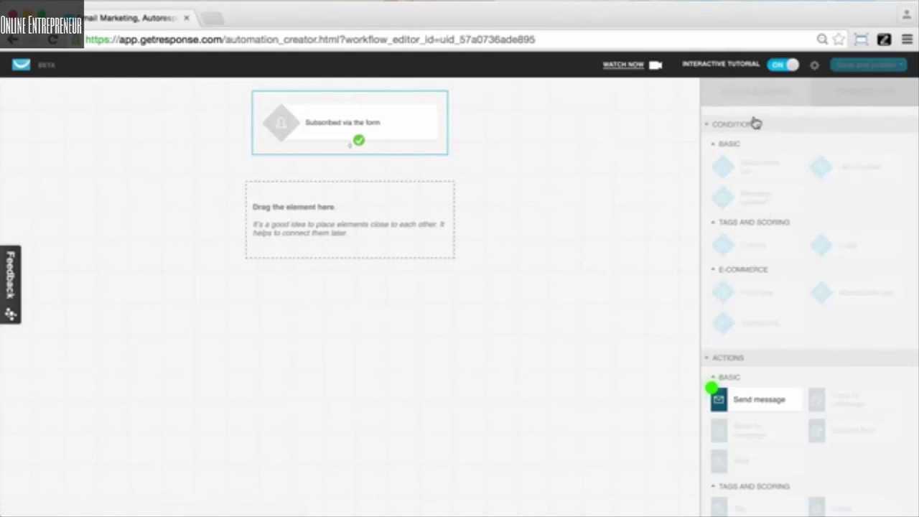
scroll(755, 357, down, 2)
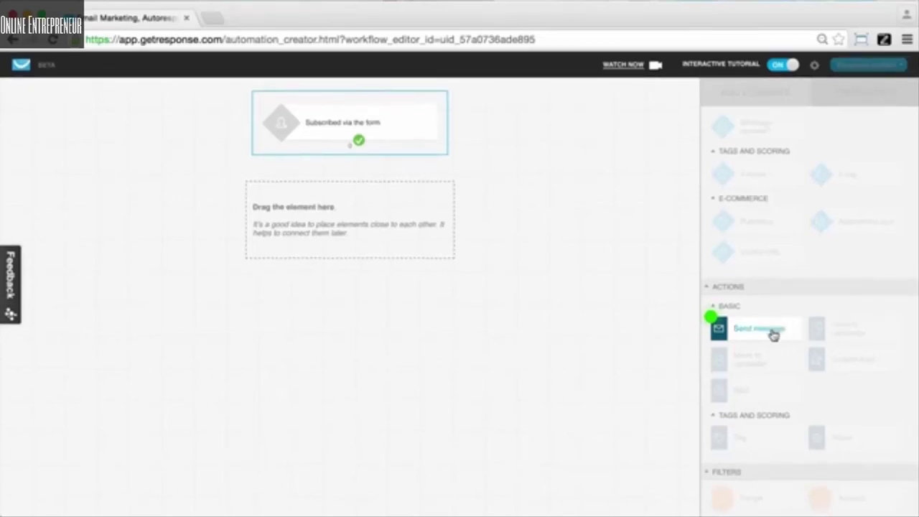
drag(774, 335, 345, 192)
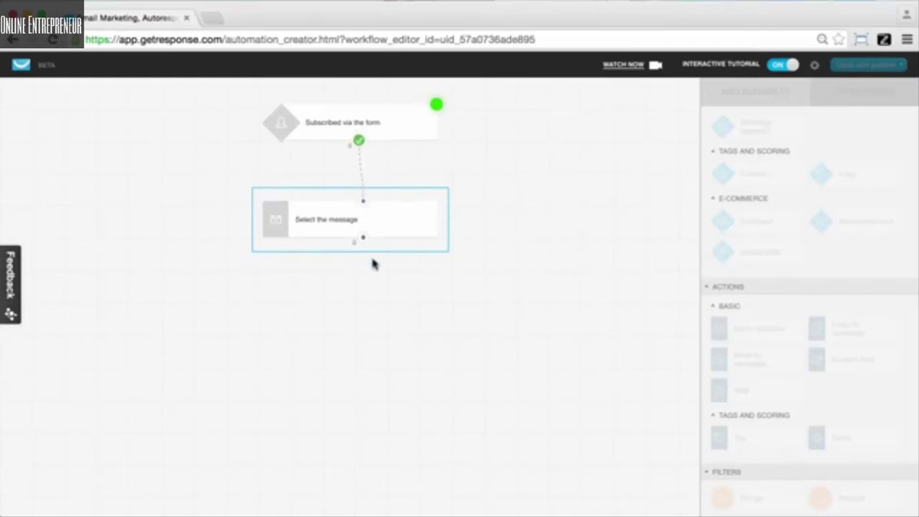
drag(363, 203, 359, 141)
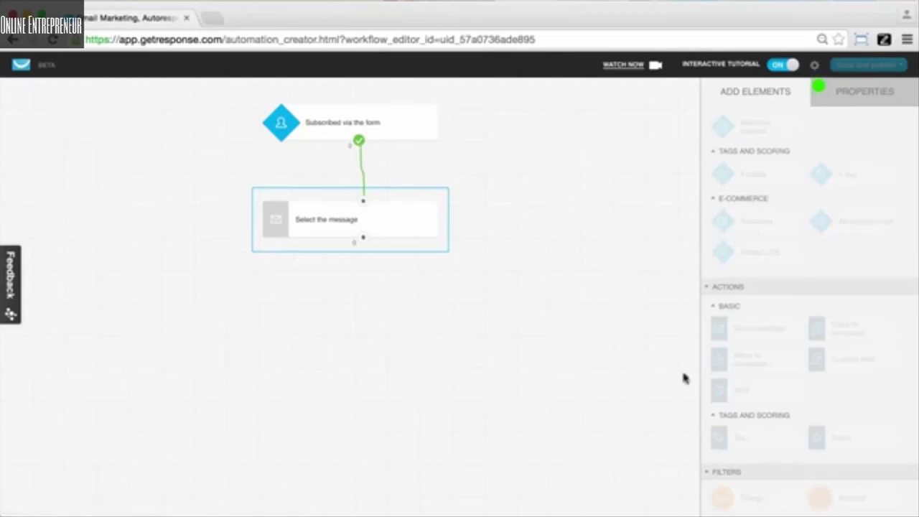
- Set the Send message action to send the automation message "Tutorial message"
click(873, 98)
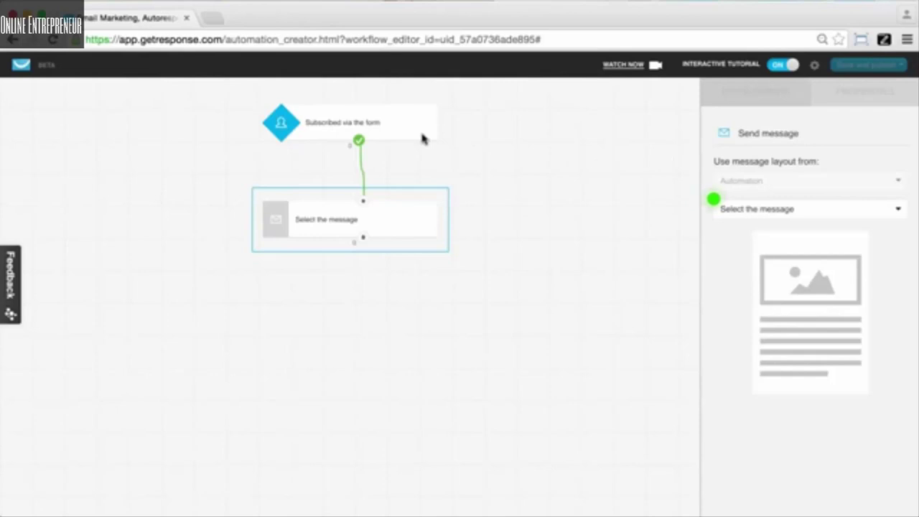
click(831, 213)
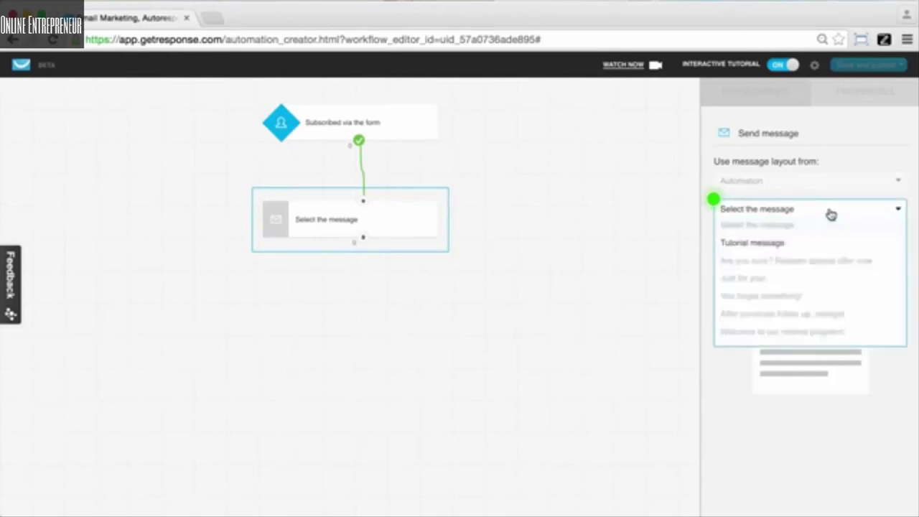
click(765, 245)
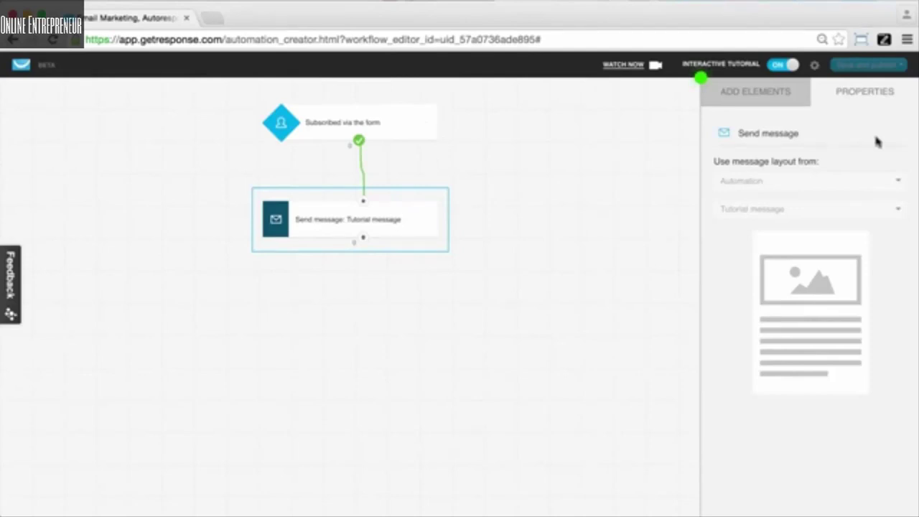
- Connect a Message opened condition below the Send message action, and attach a Link clicked condition to its positive branch
click(770, 103)
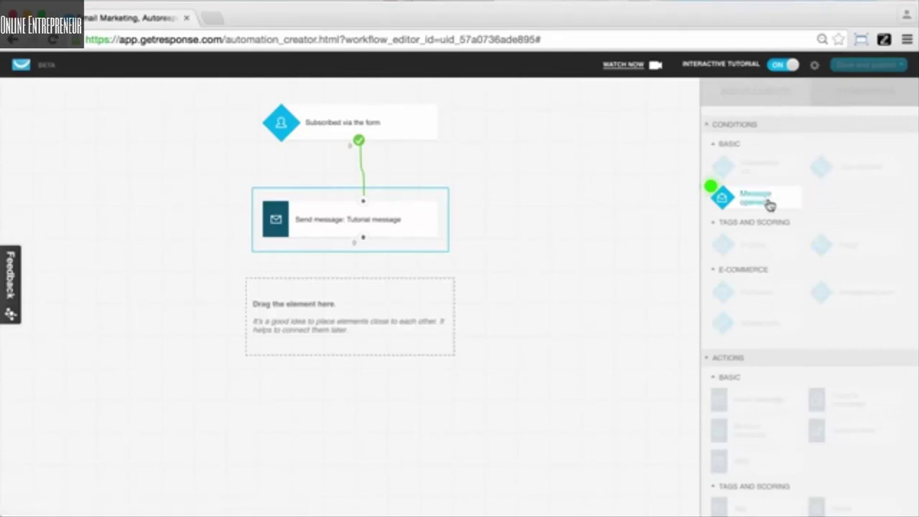
drag(770, 205, 371, 289)
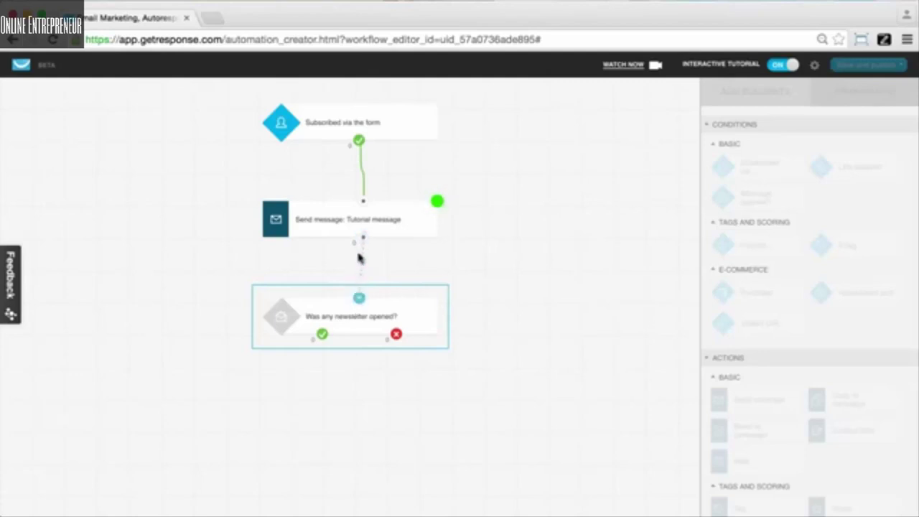
mouse_move(360, 286)
drag(360, 286, 364, 239)
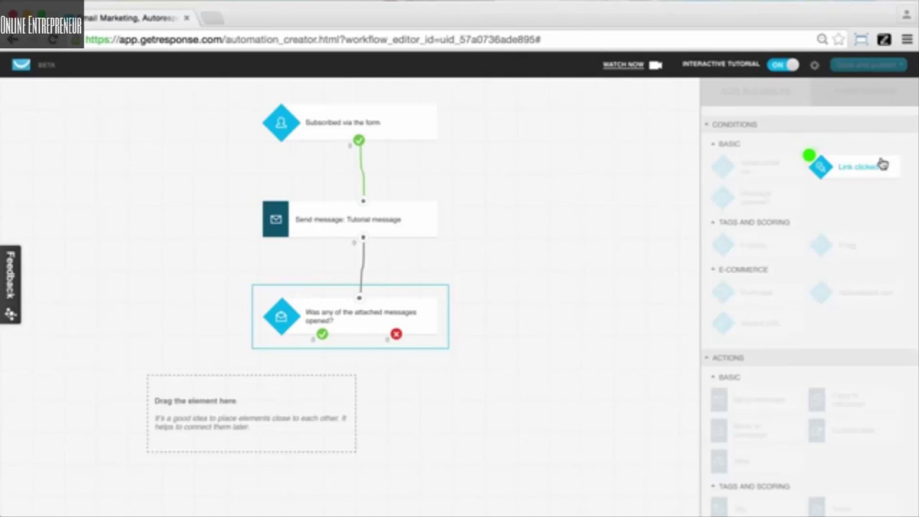
drag(882, 158, 251, 398)
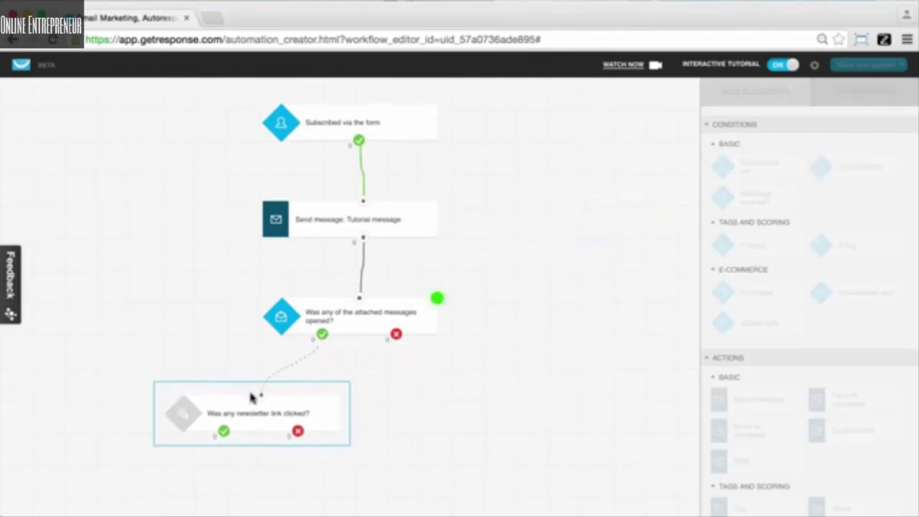
drag(262, 403, 322, 336)
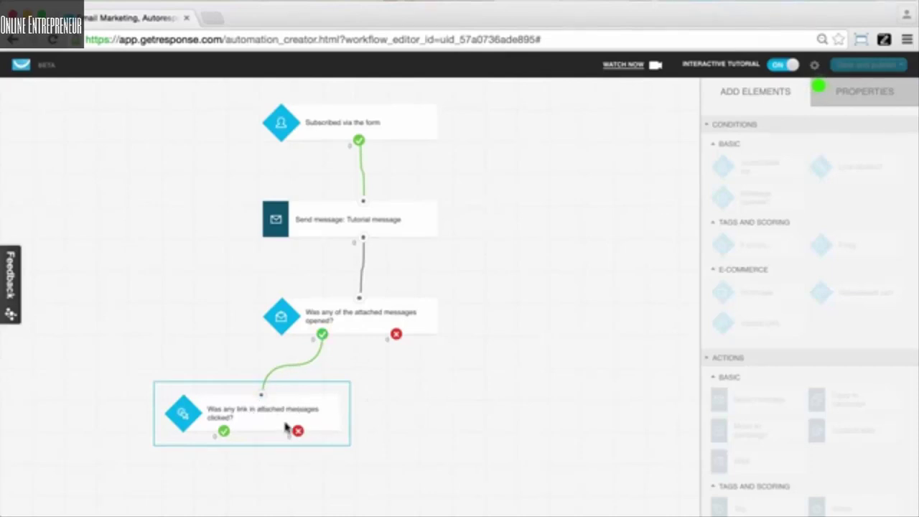
click(831, 98)
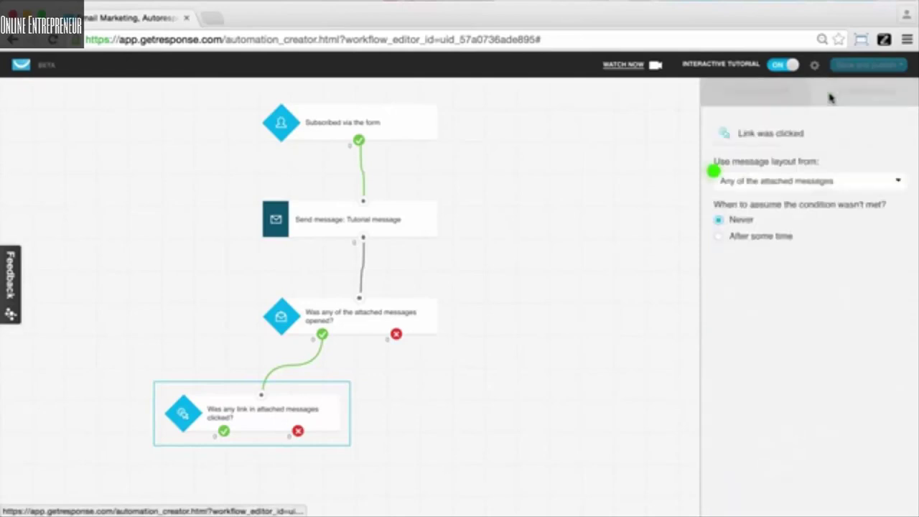
click(786, 184)
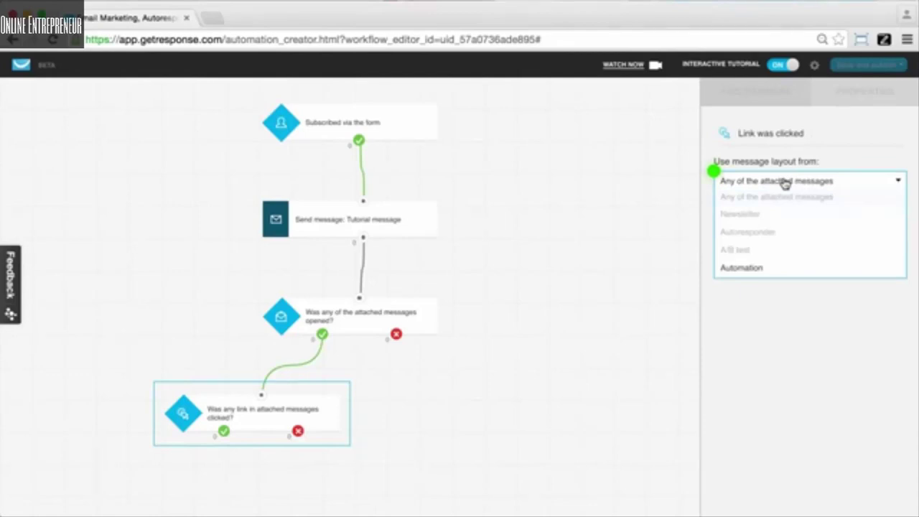
click(741, 270)
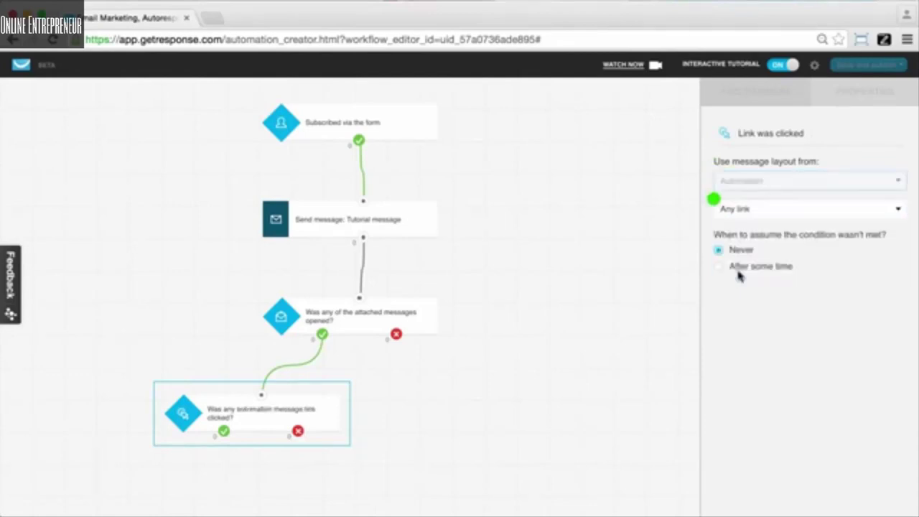
click(790, 218)
click(773, 261)
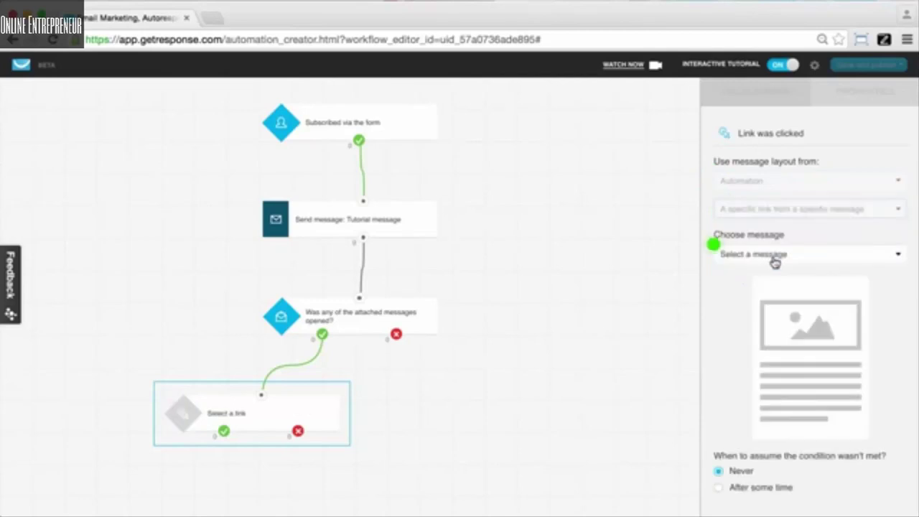
click(794, 260)
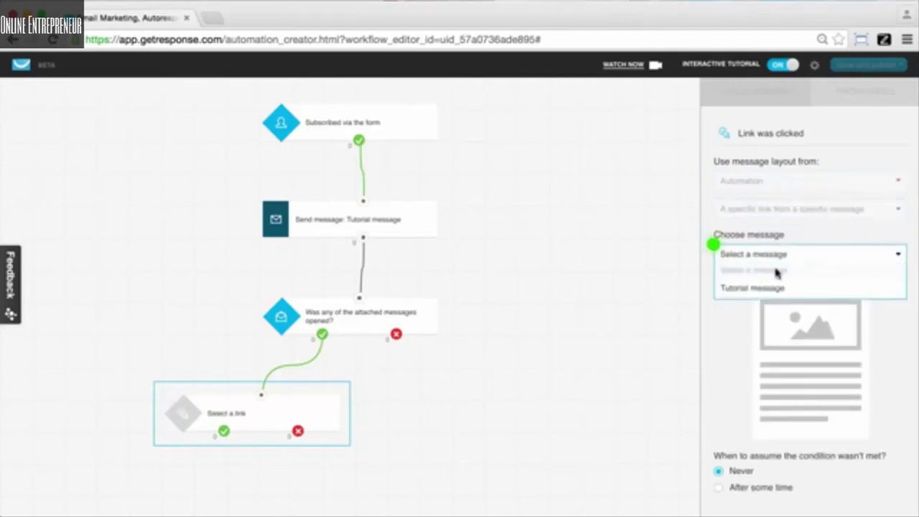
click(747, 291)
scroll(800, 360, down, 1)
click(774, 434)
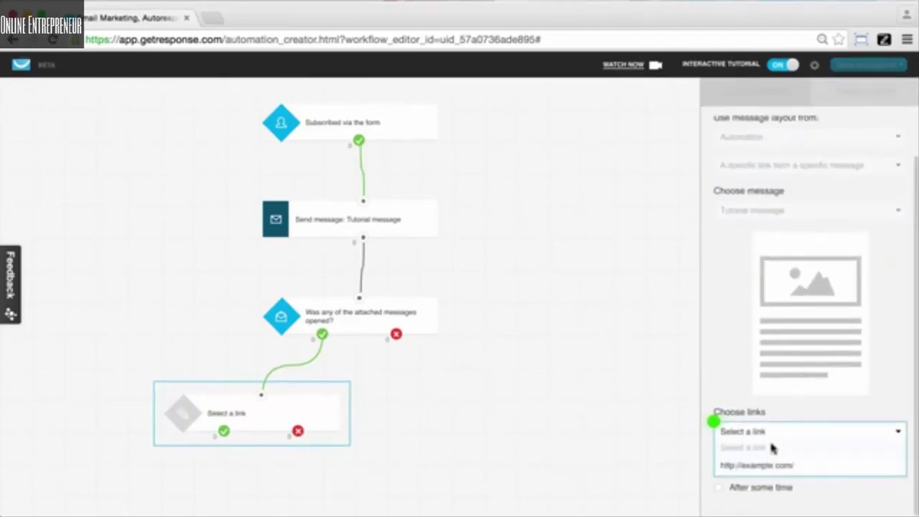
click(763, 465)
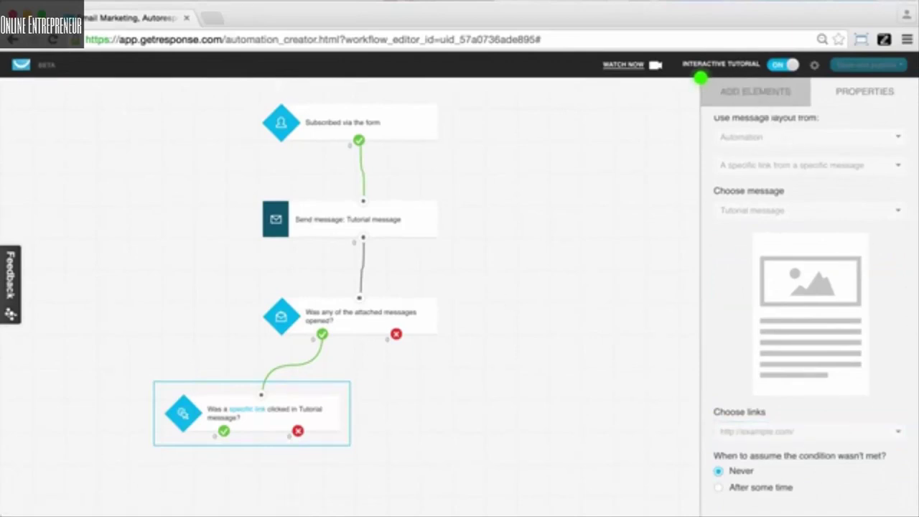
- Add a Tag action beside the Link clicked condition and connect it to the Message opened condition's negative branch
click(776, 97)
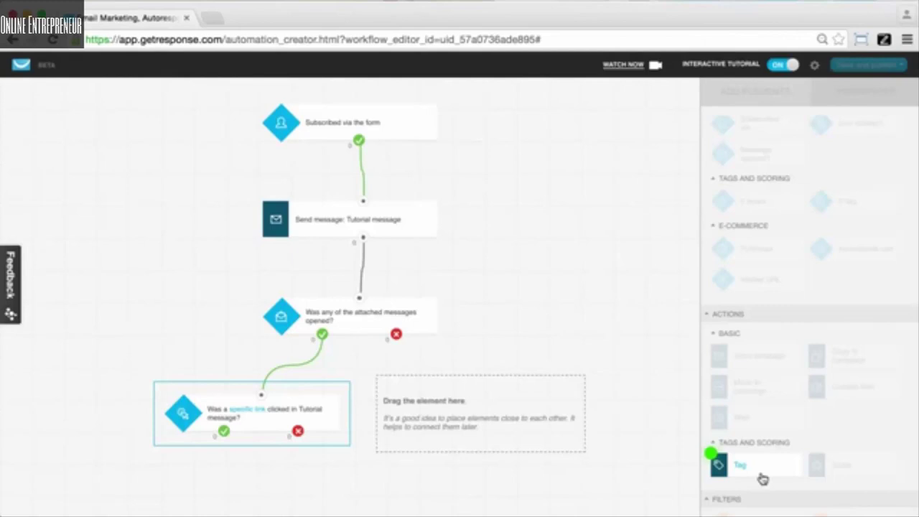
drag(763, 478, 474, 382)
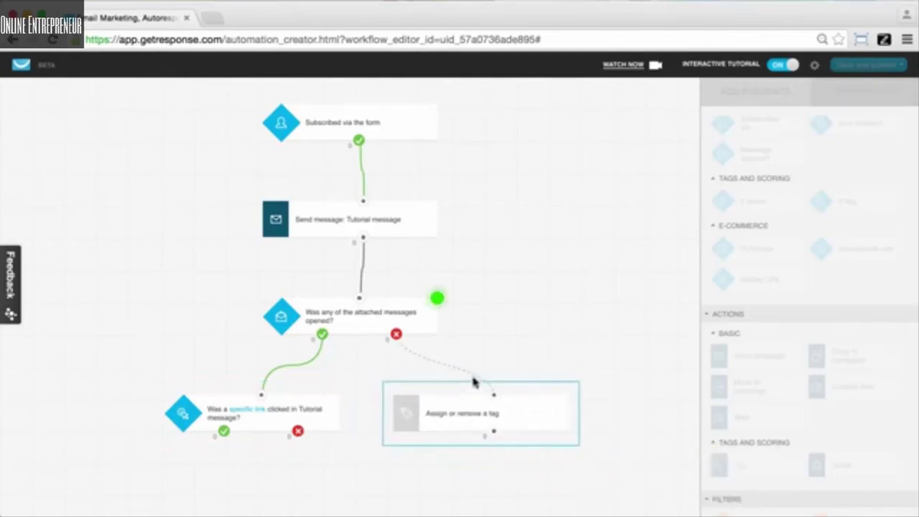
drag(495, 394, 396, 334)
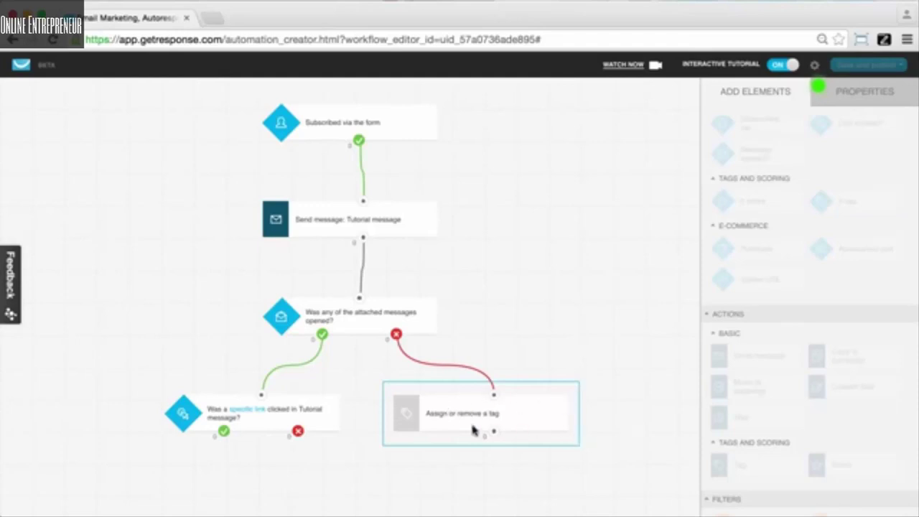
- Create a new tag named inactive_7 and assign it in the Tag action
click(862, 97)
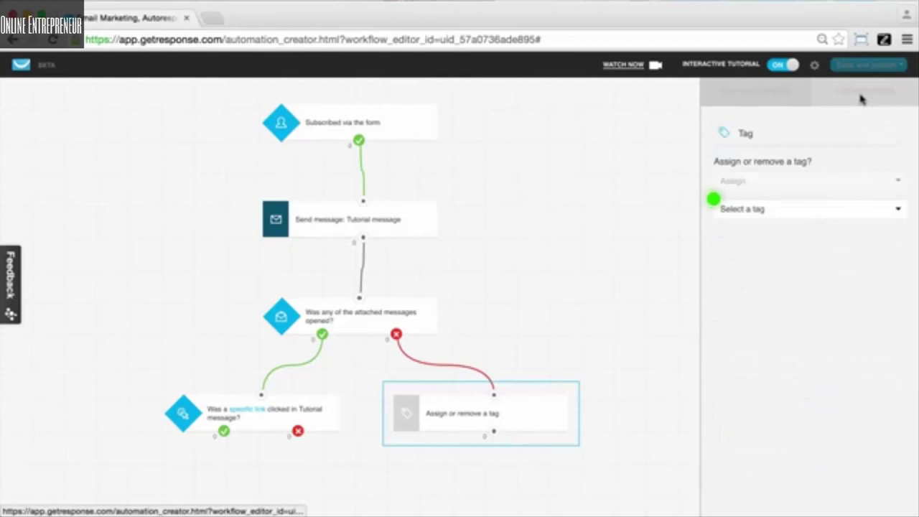
click(776, 208)
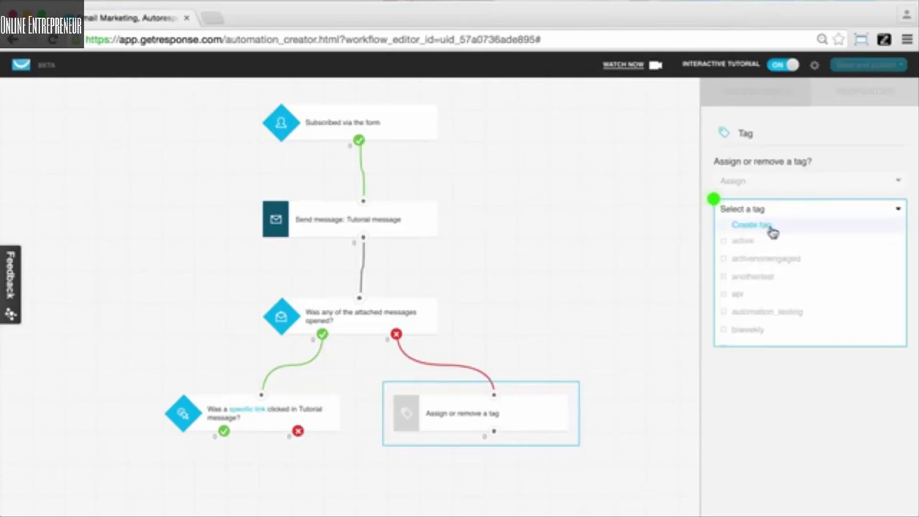
scroll(777, 286, down, 5)
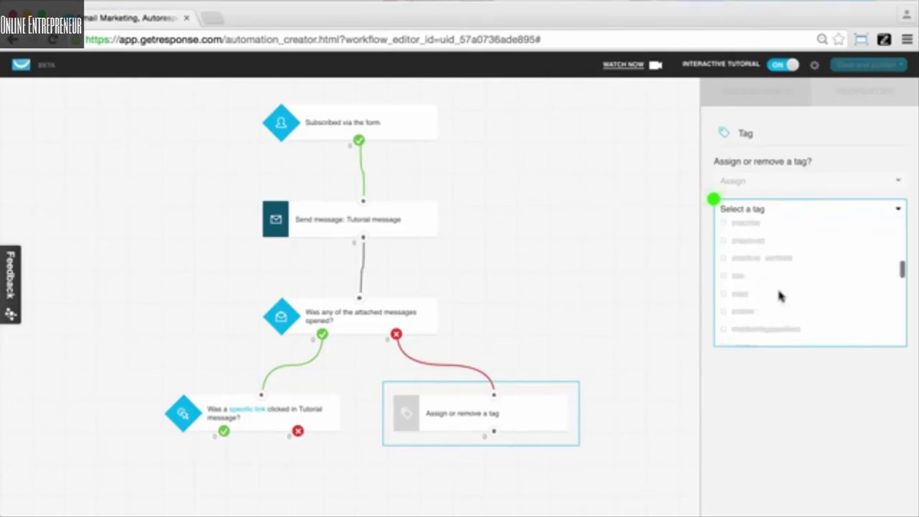
scroll(780, 302, up, 5)
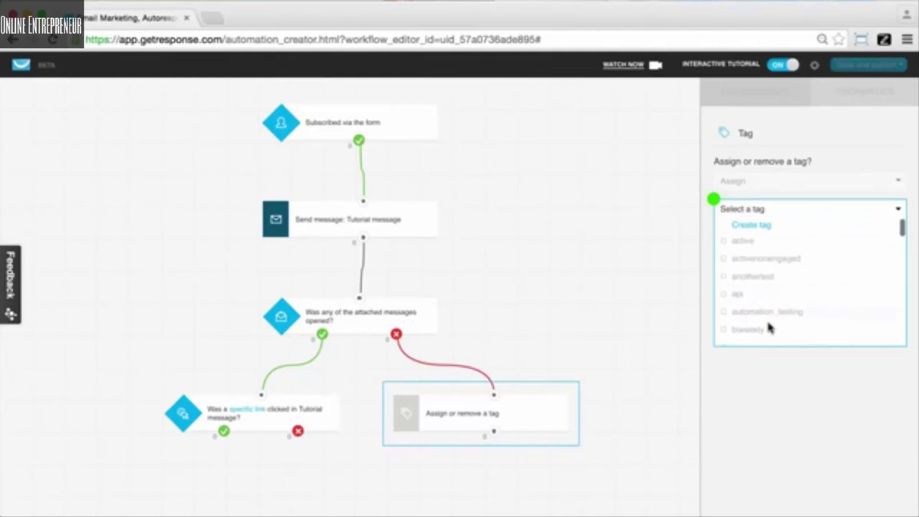
click(769, 229)
text(inactive_7)
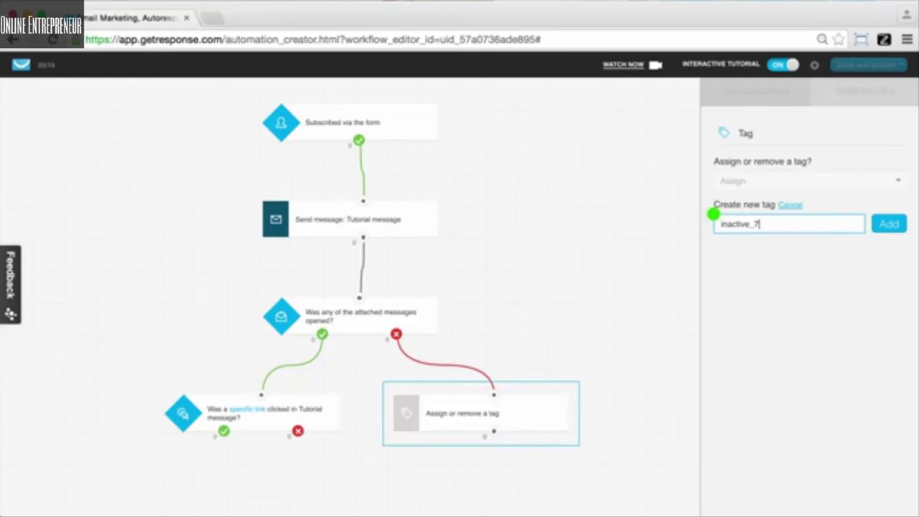
click(899, 233)
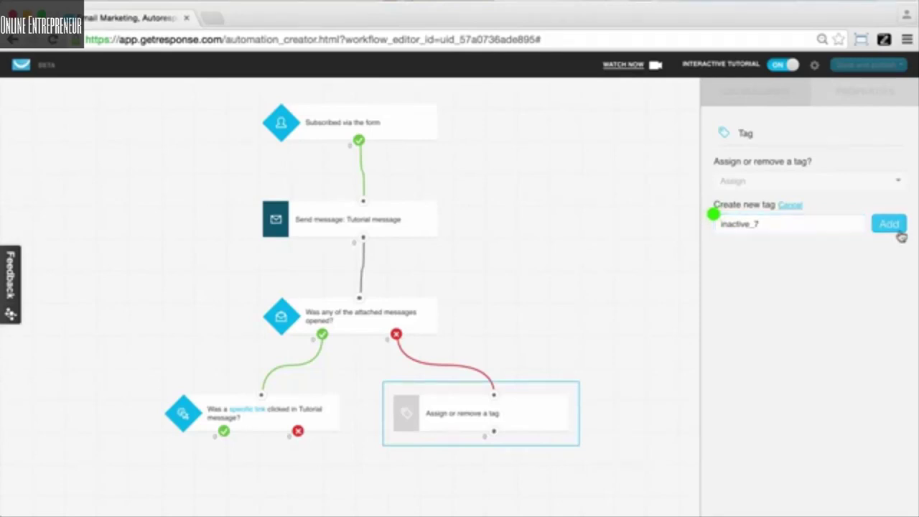
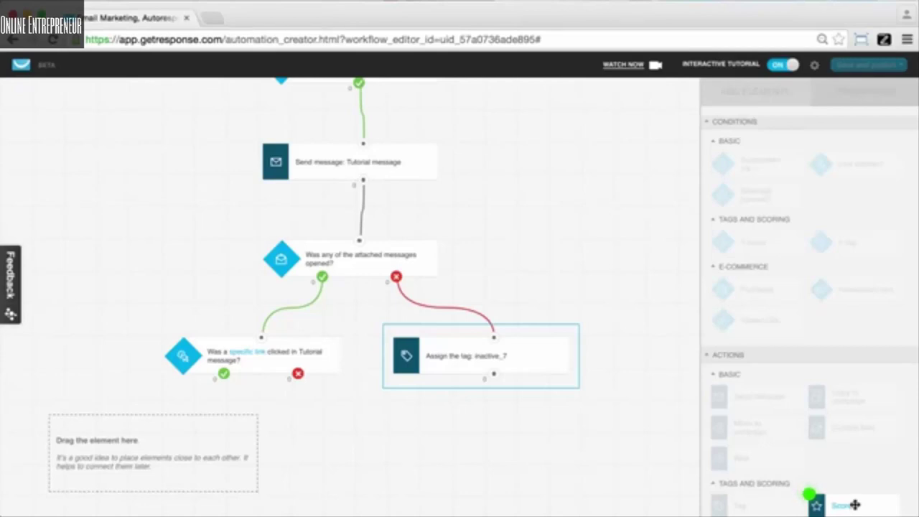
- Attach a Score action to the Link clicked condition's positive branch and set it to add 100 points
mouse_move(856, 509)
mouse_down()
mouse_move(807, 468)
mouse_move(364, 369)
mouse_move(161, 419)
mouse_move(167, 433)
mouse_move(224, 375)
mouse_up()
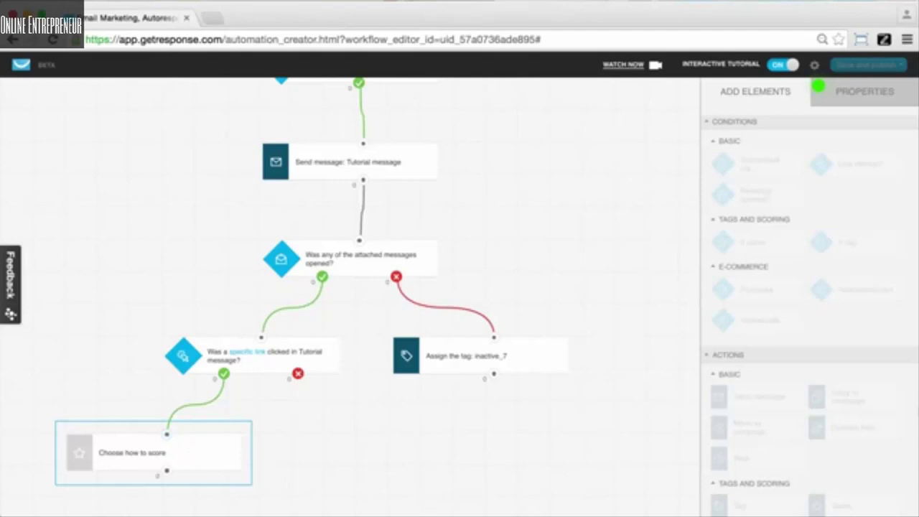
click(882, 104)
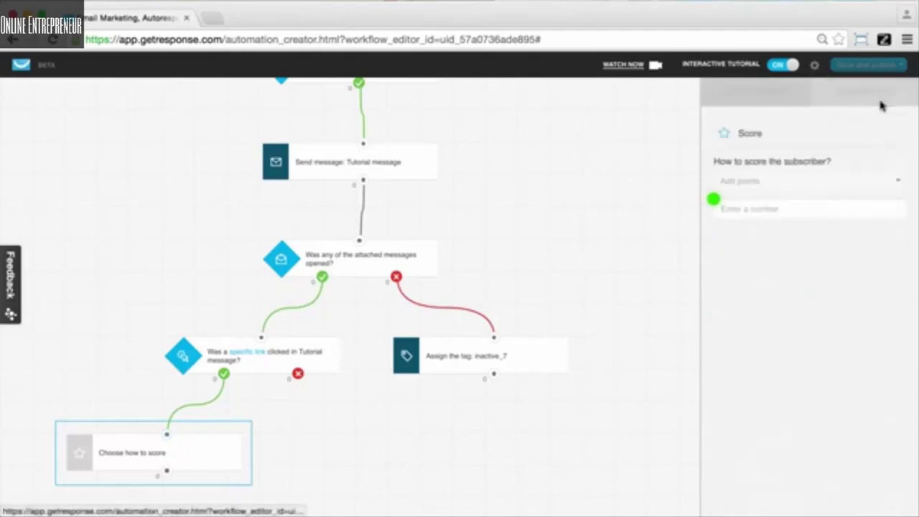
click(744, 204)
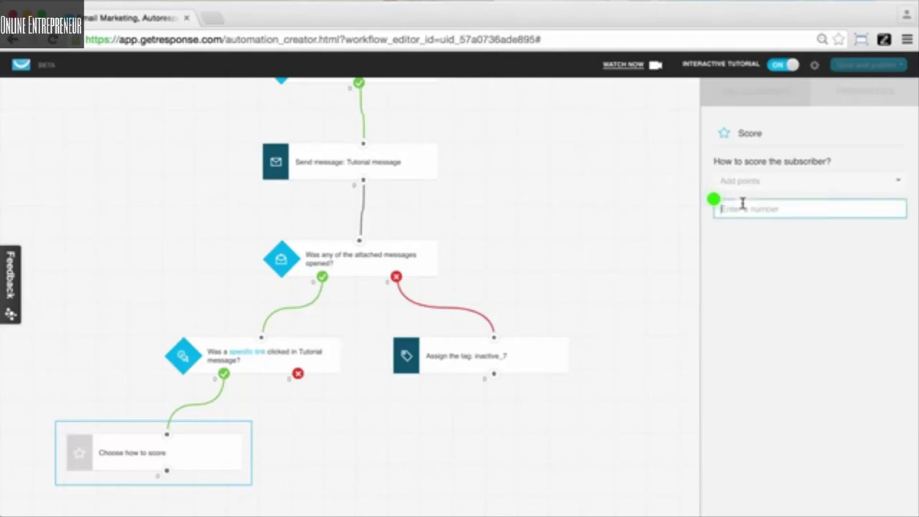
text(100)
click(780, 417)
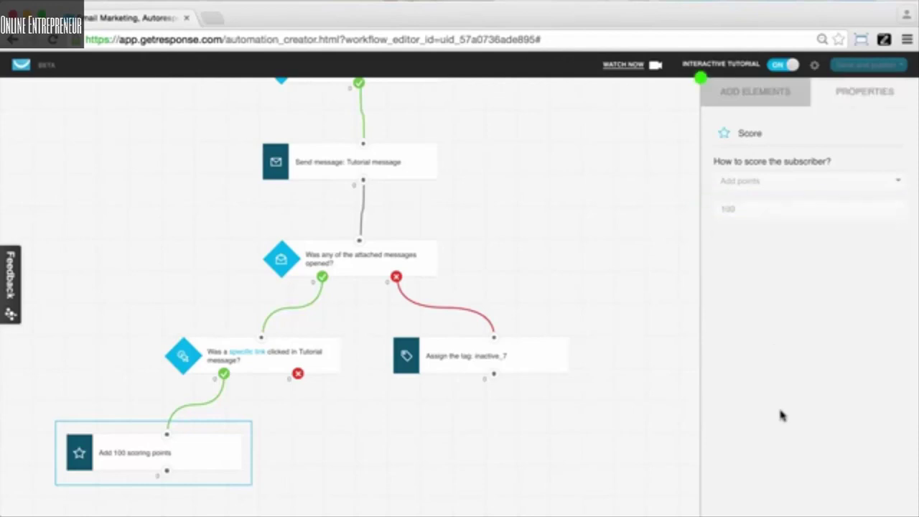
- Add a Tag action beside the Score action and connect it to the Link clicked condition's negative branch
click(752, 93)
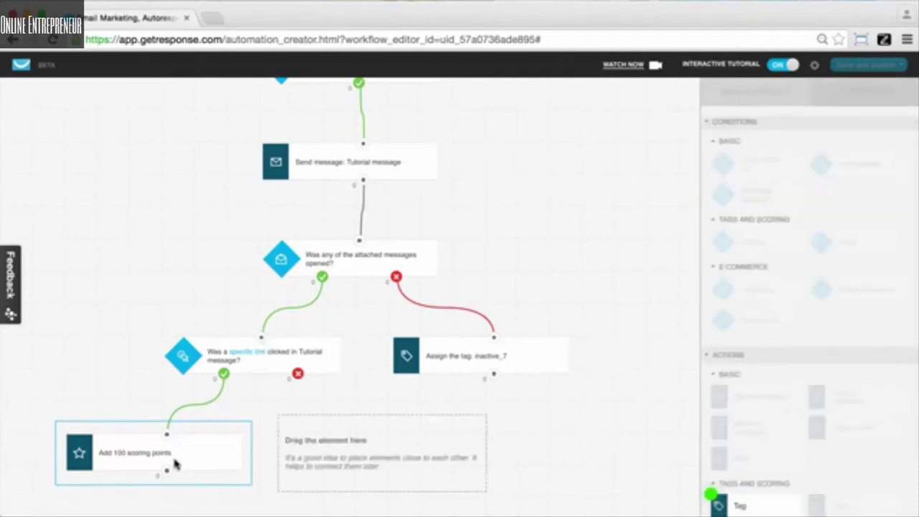
scroll(711, 494, down, 3)
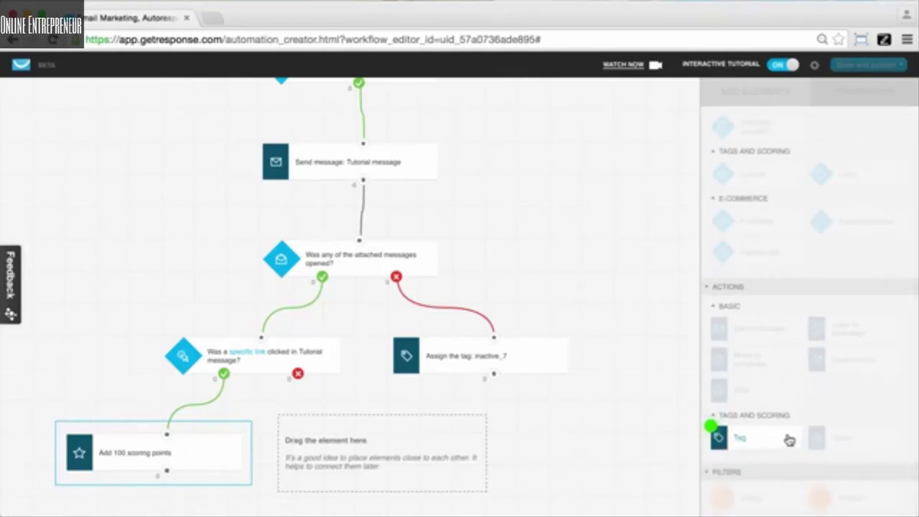
drag(776, 431, 316, 431)
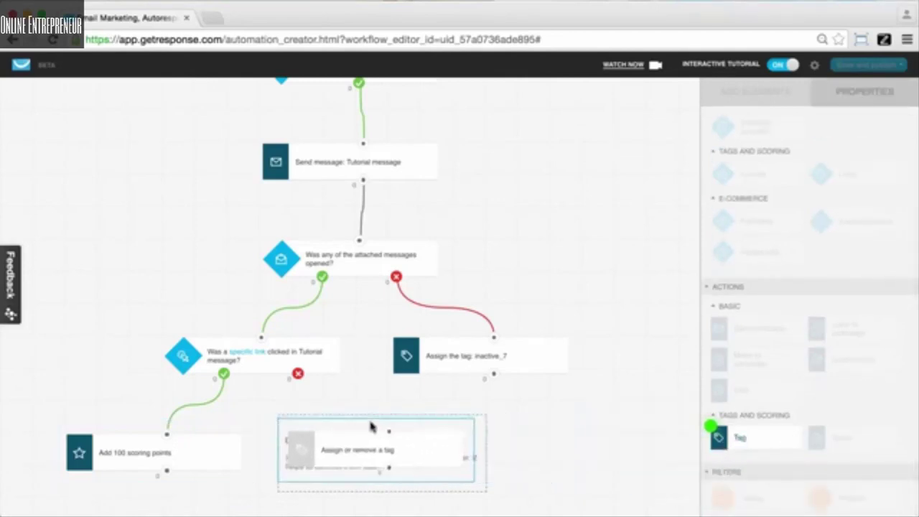
drag(371, 427, 371, 426)
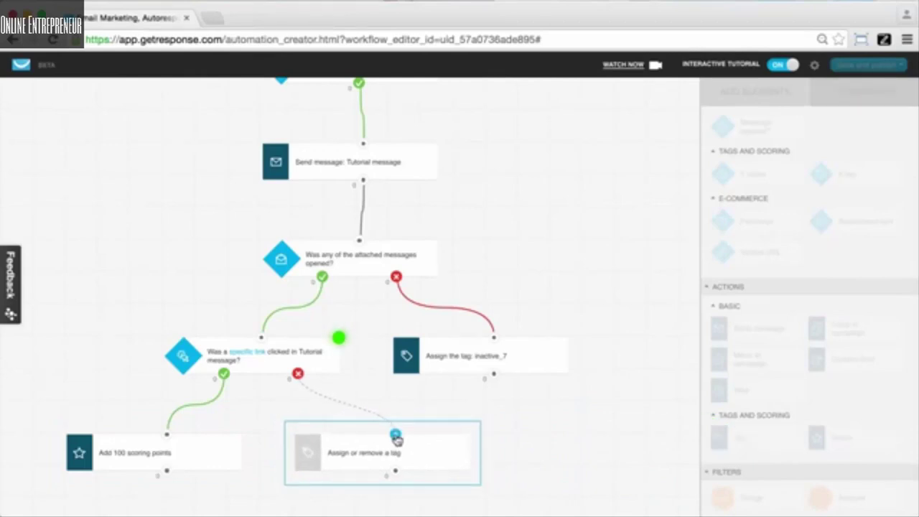
drag(396, 438, 299, 376)
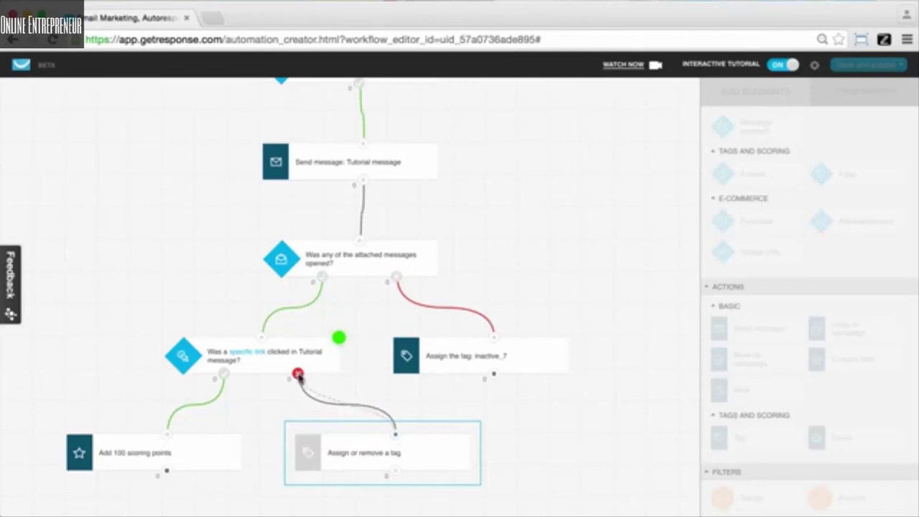
- Set the new Tag action under the Link clicked condition to assign the existing tag not_engaged
click(872, 99)
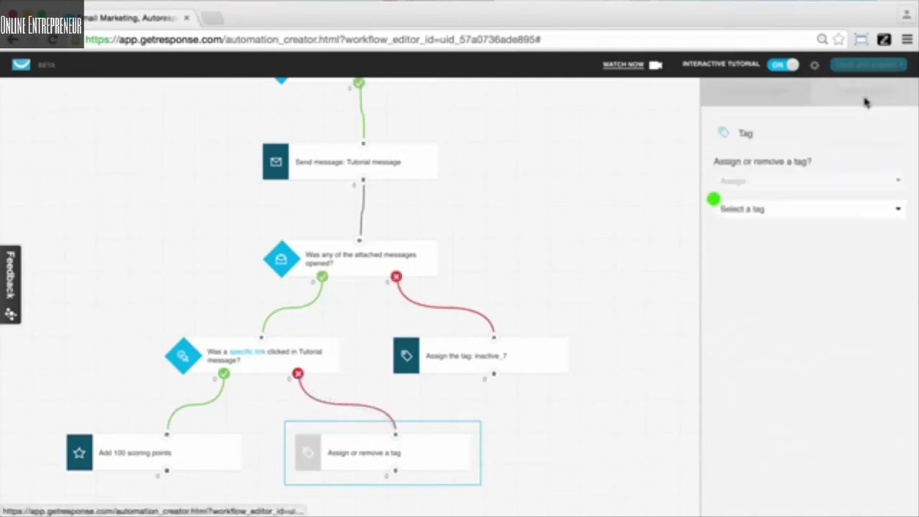
click(791, 214)
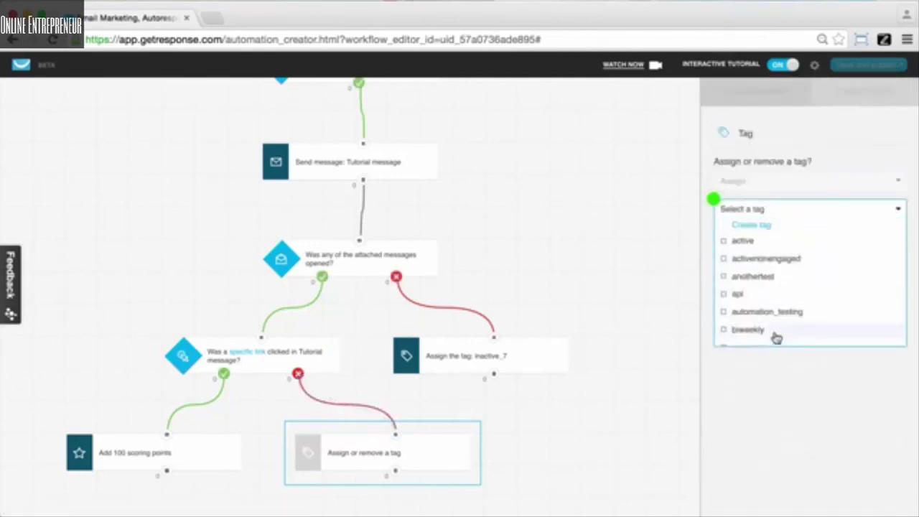
scroll(776, 324, down, 3)
scroll(776, 324, down, 5)
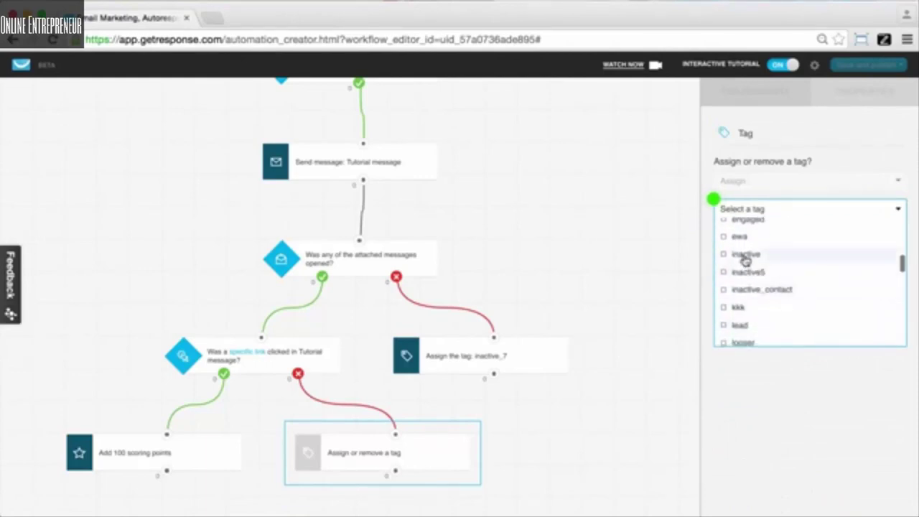
scroll(784, 305, down, 2)
scroll(784, 305, down, 4)
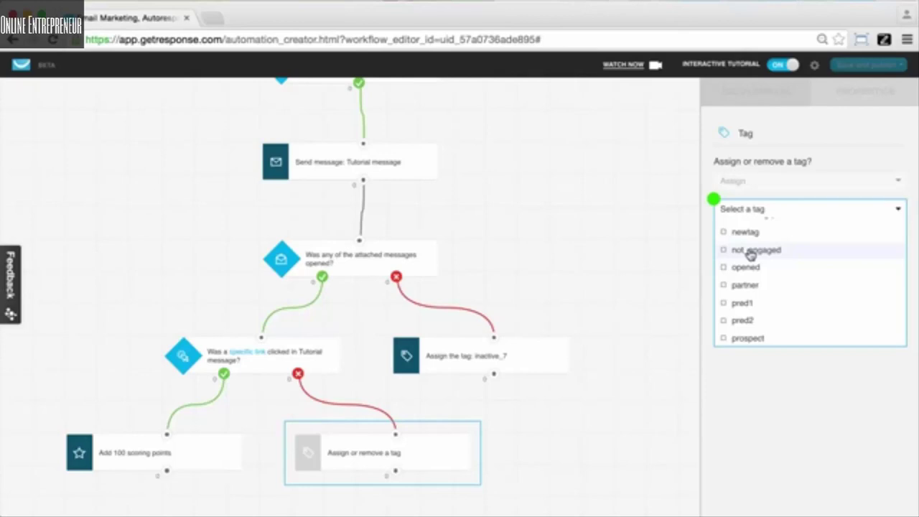
click(751, 253)
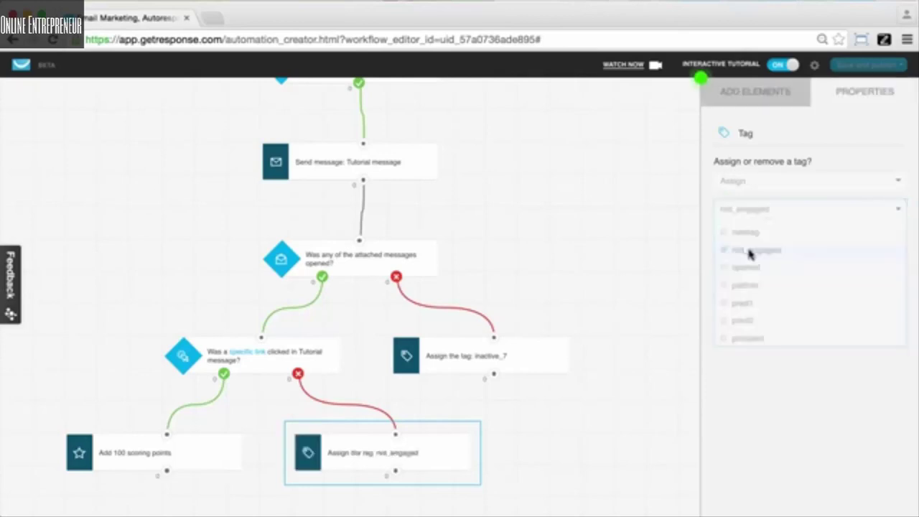
- Add a Wait action below the Score action and connect the two elements
click(744, 106)
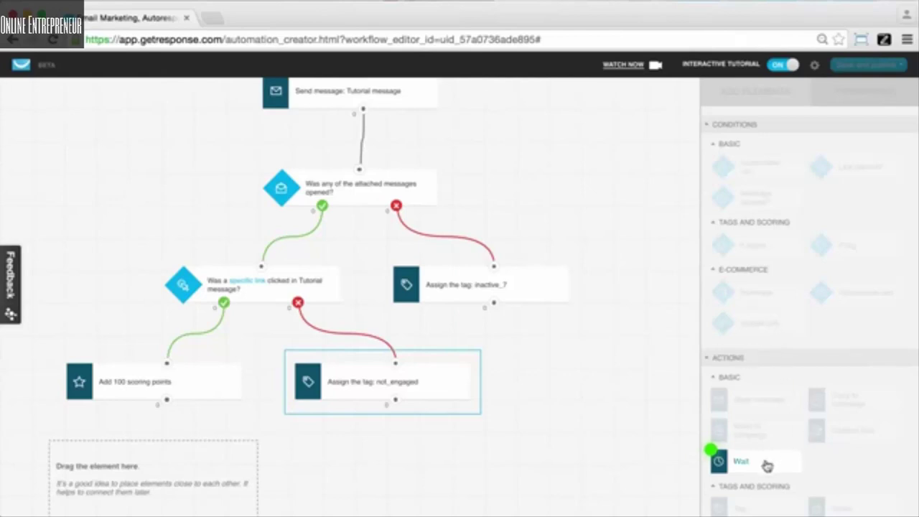
drag(768, 467, 162, 464)
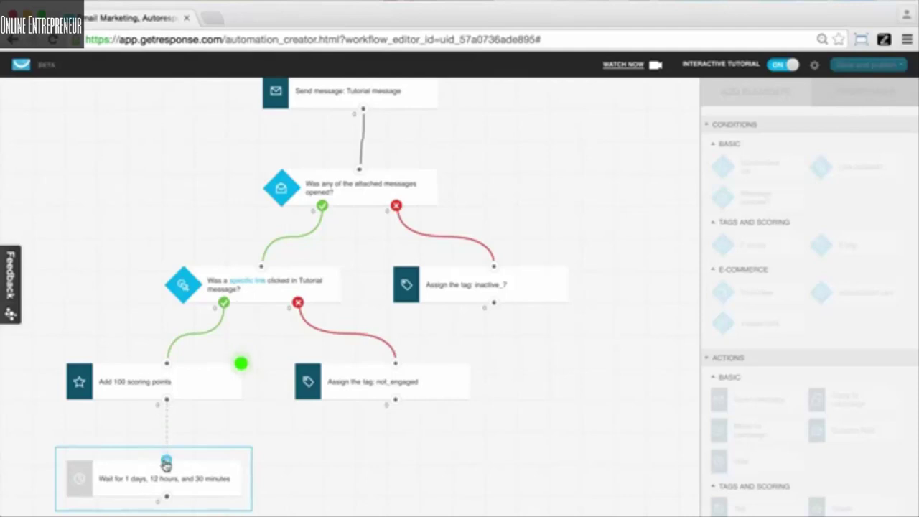
drag(167, 464, 170, 402)
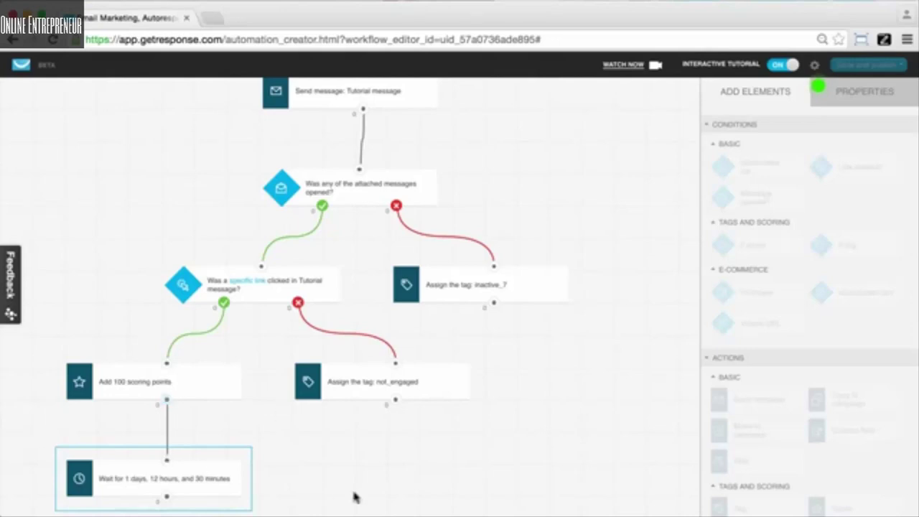
- Set the Wait action's delay to 2 days, 0 hours and 0 minutes
click(856, 92)
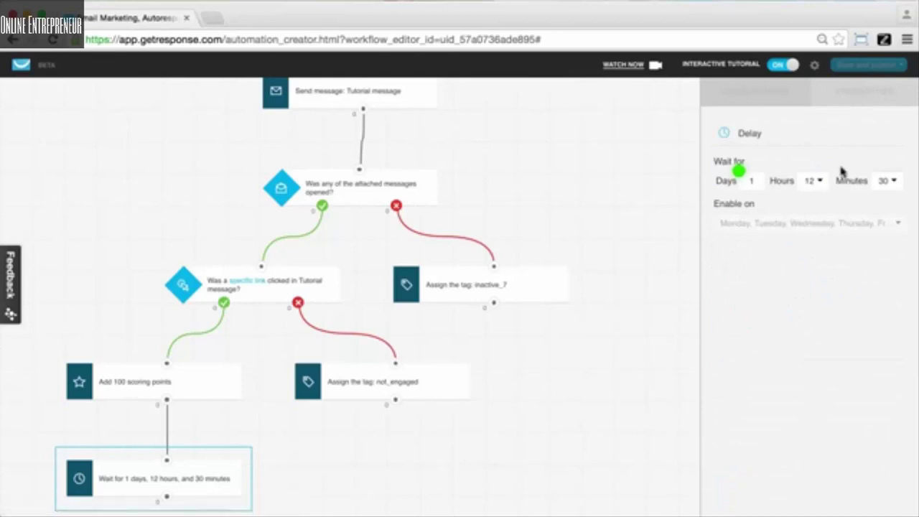
click(743, 181)
text(2)
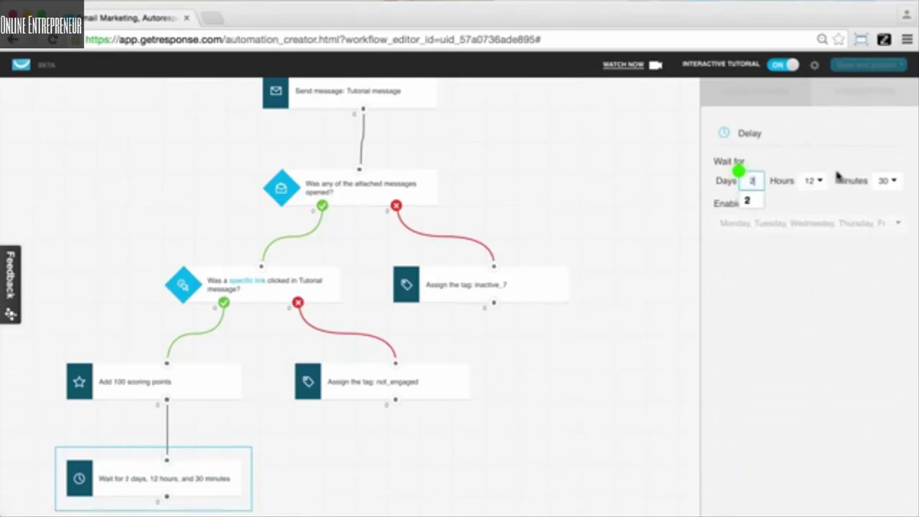
click(815, 180)
click(819, 198)
click(898, 181)
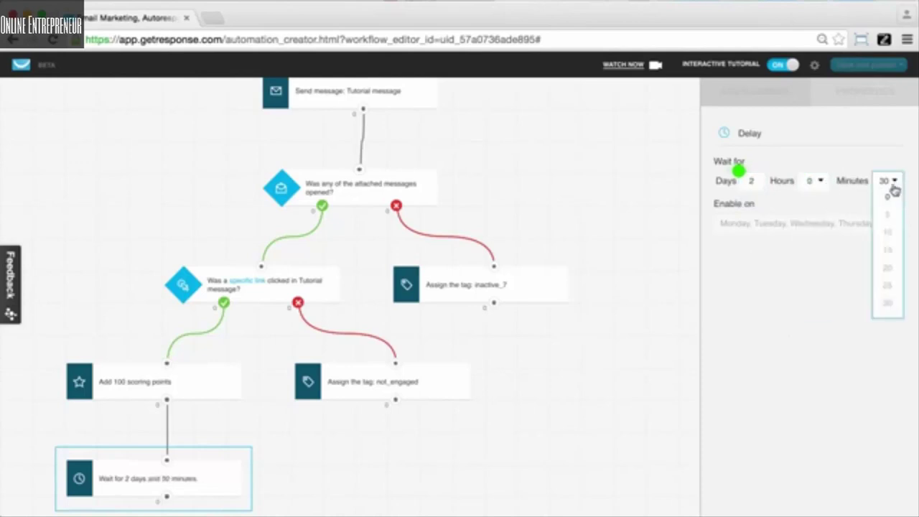
click(888, 198)
- Add a Send message action below the Wait action and connect it to the Wait action's output
click(772, 101)
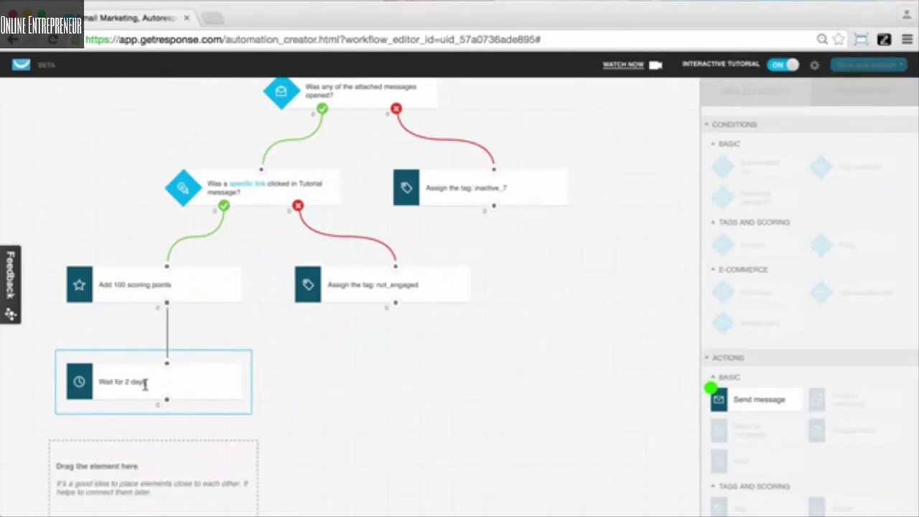
drag(780, 401, 166, 404)
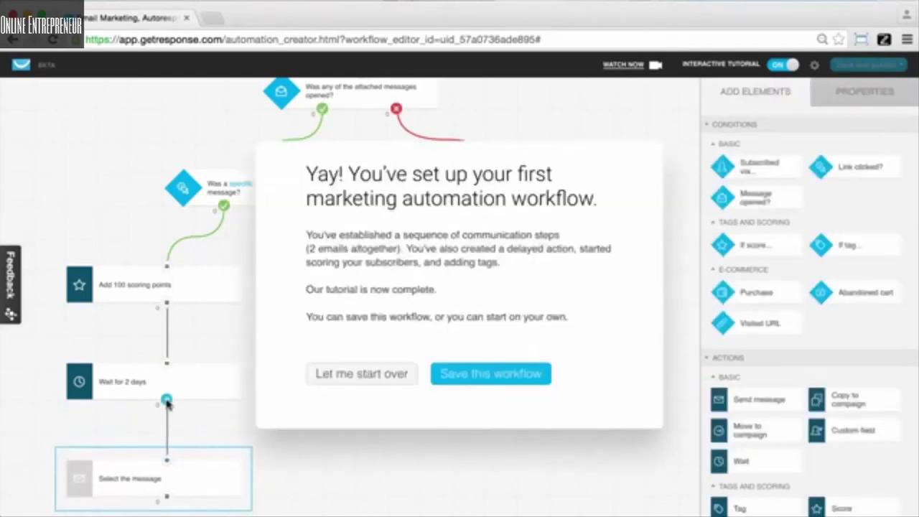